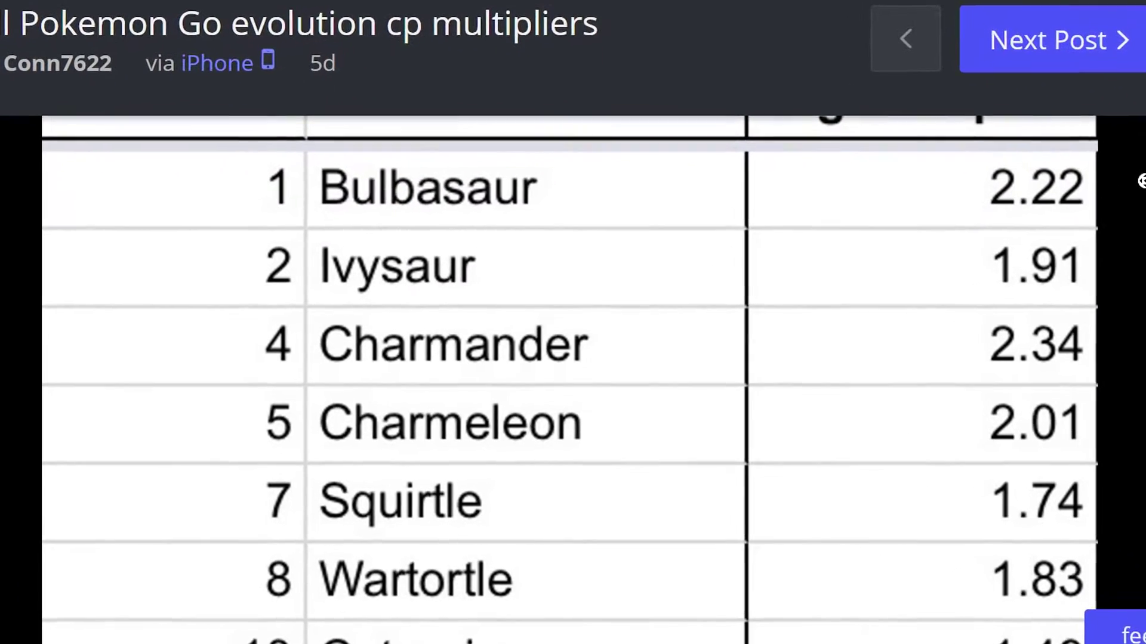
scroll(573, 359, down, 1)
scroll(572, 358, down, 1)
scroll(573, 358, down, 1)
scroll(573, 358, down, 1)
scroll(573, 358, down, 1)
scroll(573, 359, down, 1)
scroll(573, 358, down, 1)
scroll(572, 358, down, 1)
scroll(573, 358, down, 1)
scroll(573, 359, down, 1)
scroll(573, 359, down, 1)
scroll(573, 358, down, 1)
scroll(573, 358, down, 1)
scroll(573, 358, down, 1)
scroll(573, 359, down, 1)
scroll(573, 358, down, 1)
scroll(572, 358, down, 1)
scroll(573, 358, down, 1)
scroll(573, 359, down, 1)
scroll(573, 358, down, 1)
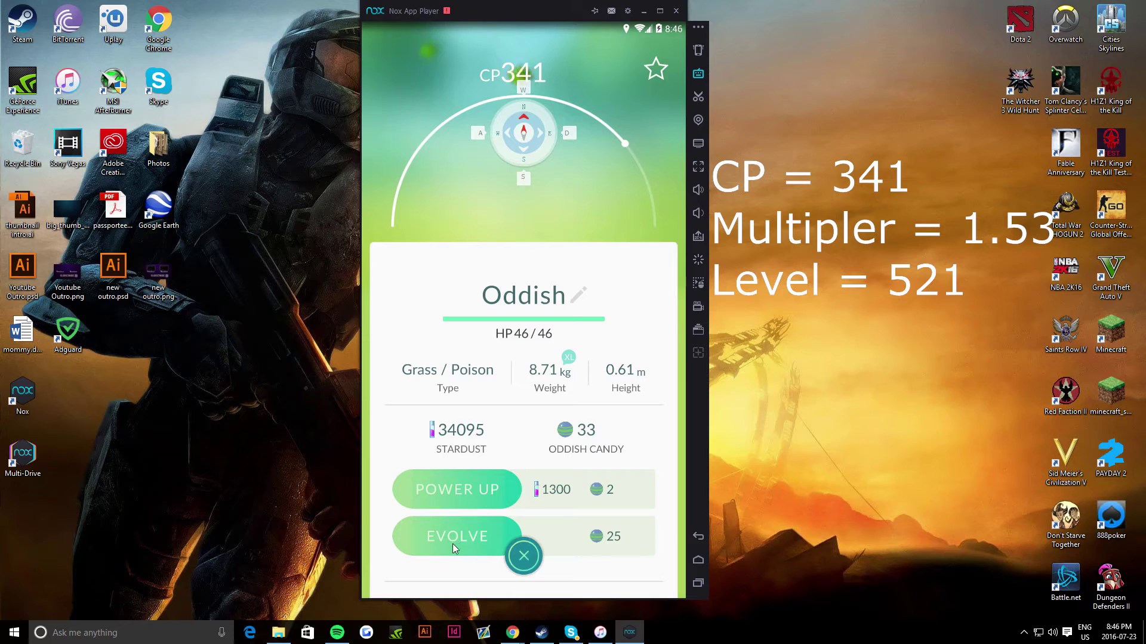
- Evolve the 341 CP Oddish, bringing up the evolution confirmation prompt
click(450, 542)
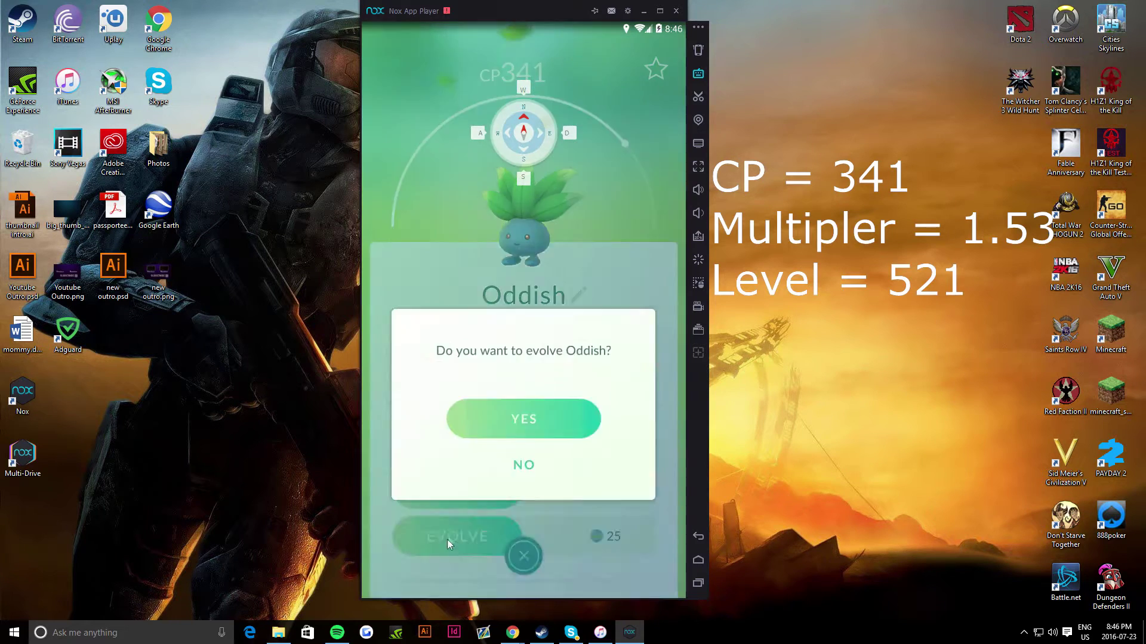